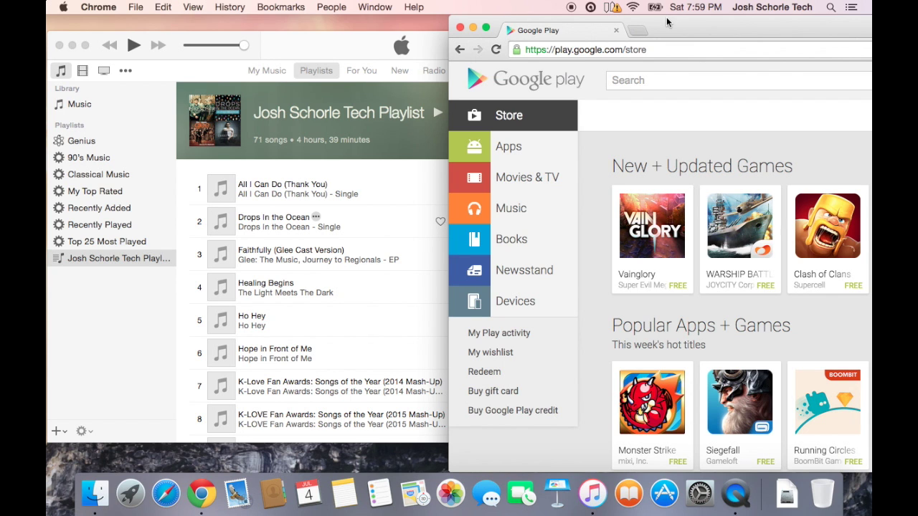
Maximize Chrome, open Music in Google Play and sign in with the account password.
double_click(720, 22)
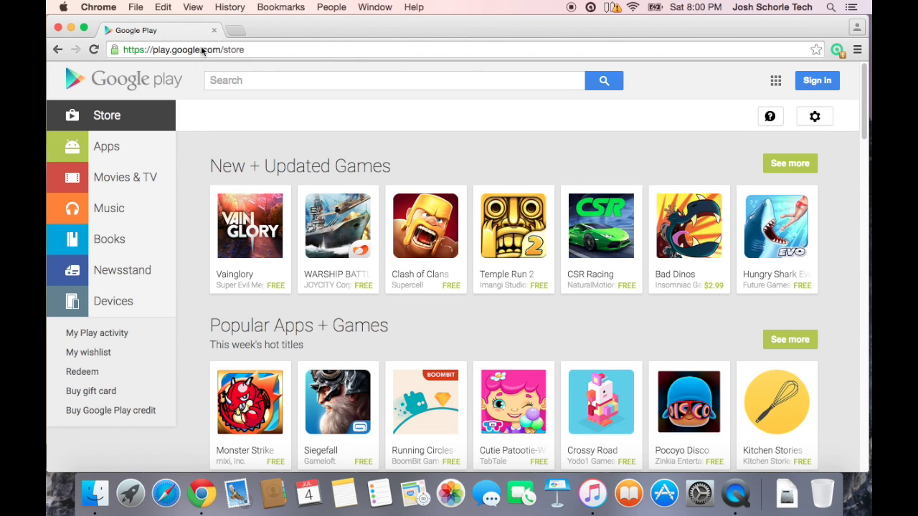
click(137, 218)
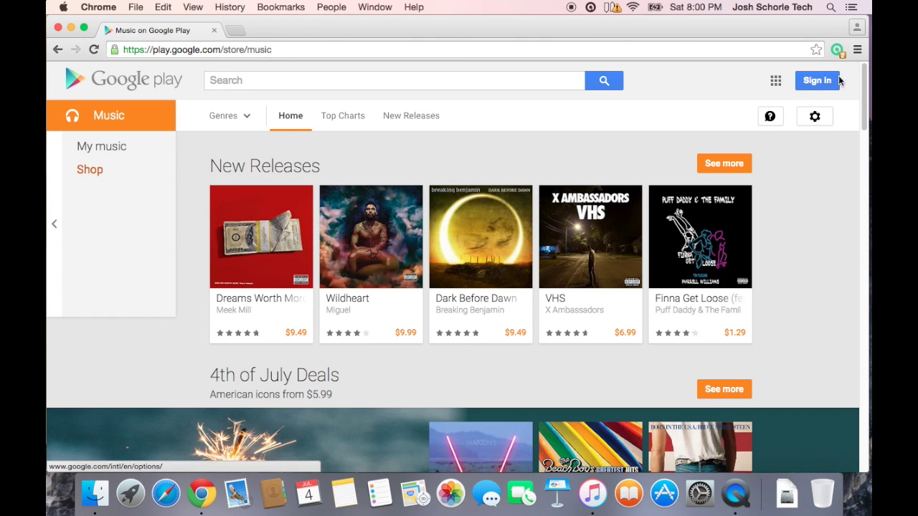
click(807, 80)
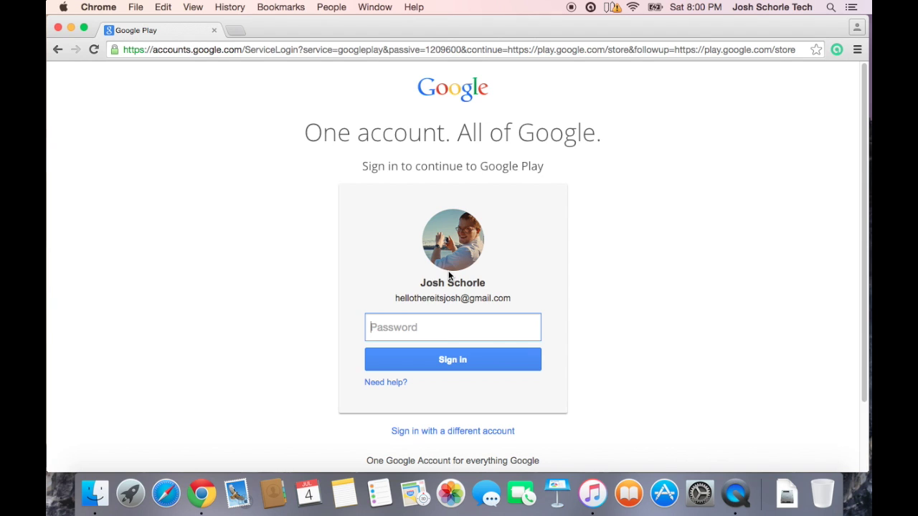
text(•••••••••••••••)
key(Return)
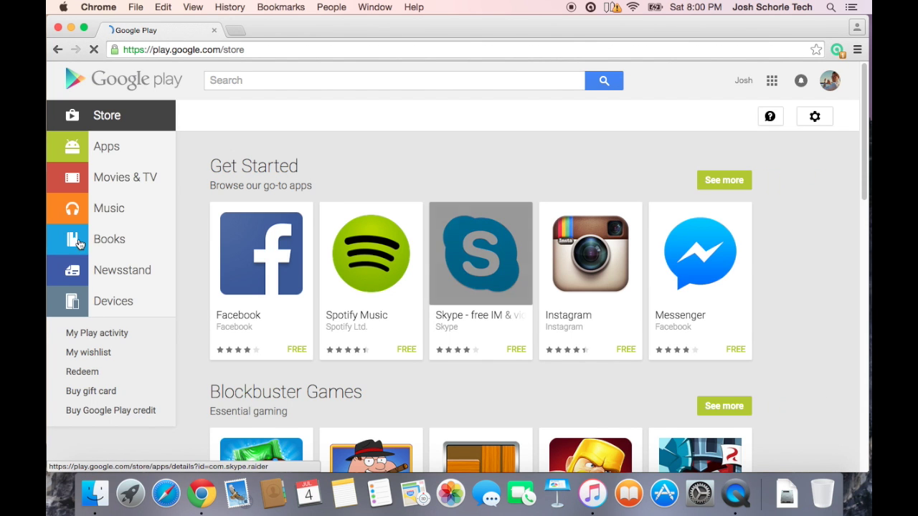
Go to the Music section and open My music.
click(122, 208)
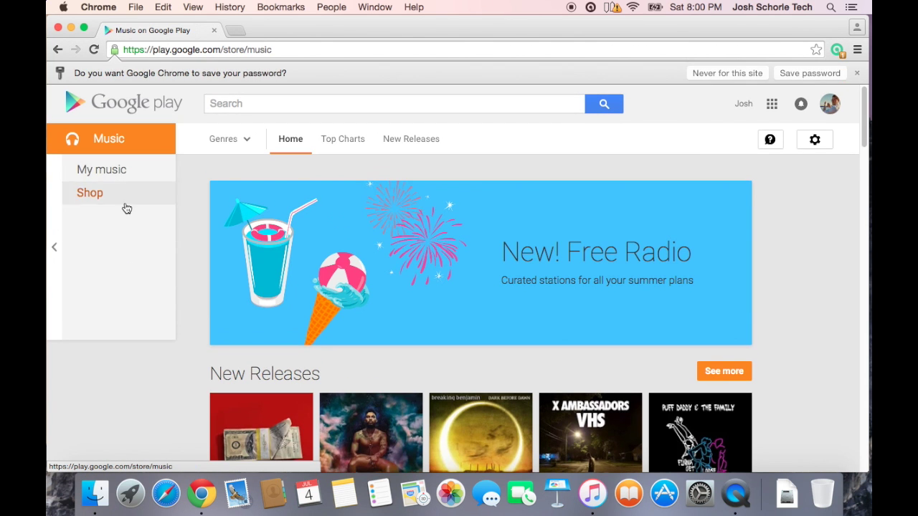
click(99, 177)
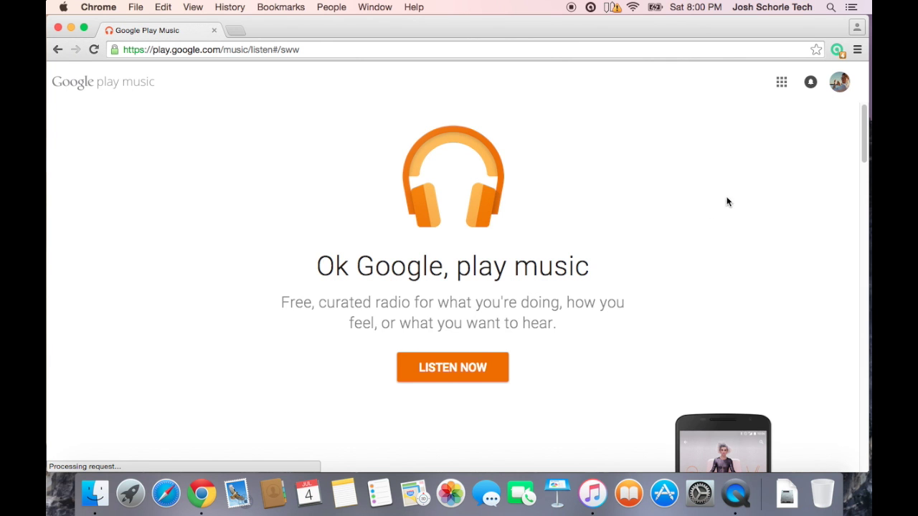
Scroll through the Google Play Music intro page, then enter Listen Now.
scroll(724, 200, down, 3)
scroll(735, 223, up, 2)
scroll(784, 199, down, 5)
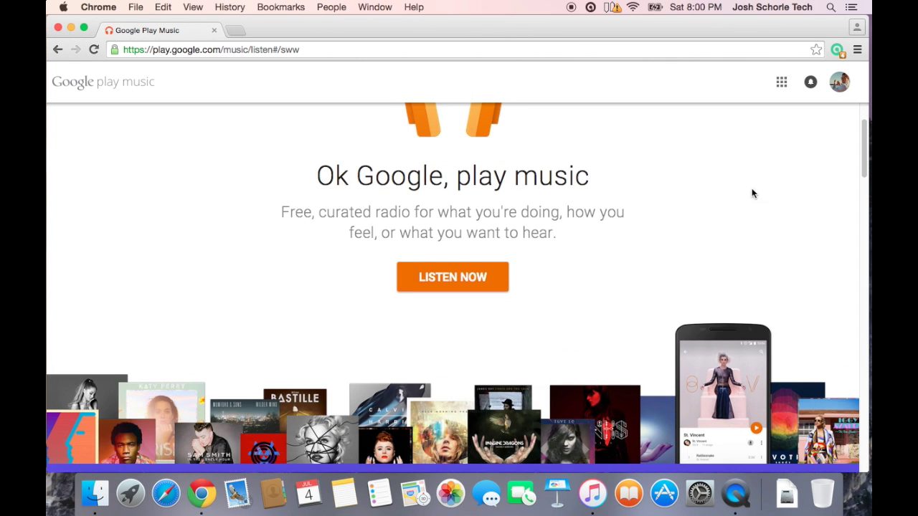
scroll(659, 263, down, 8)
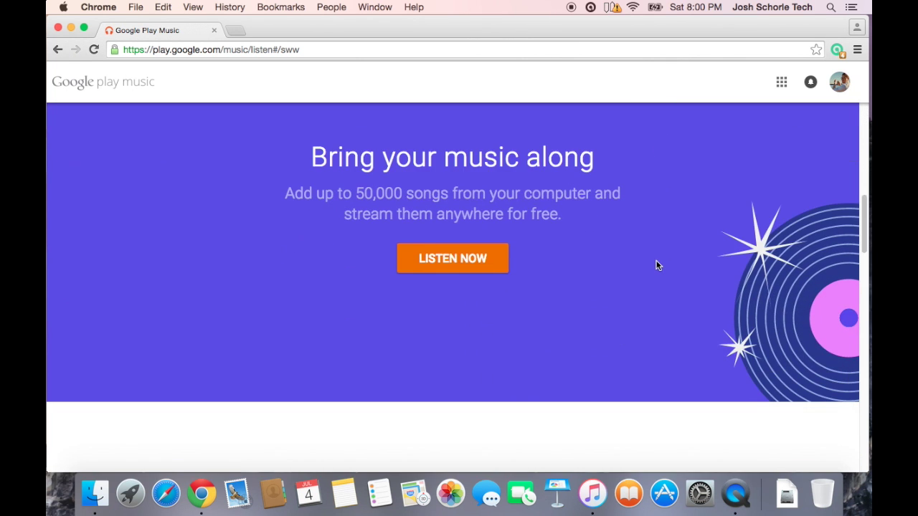
scroll(658, 271, down, 14)
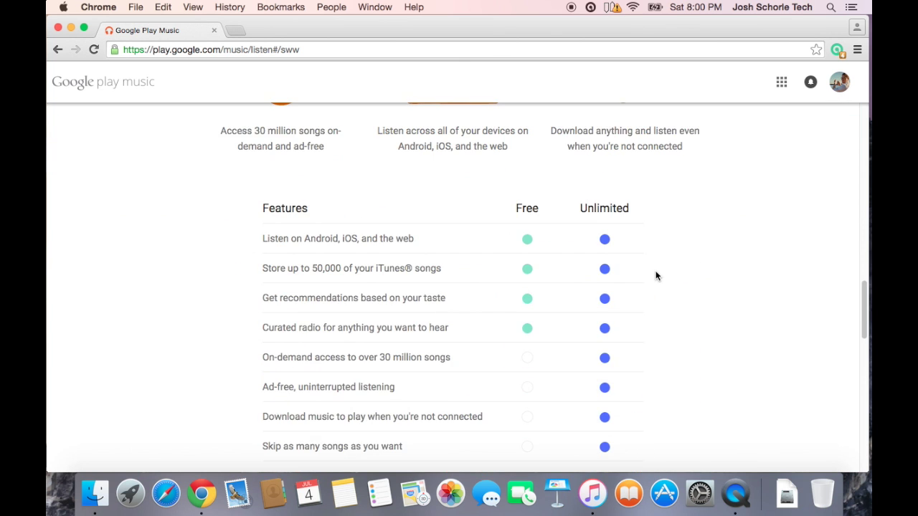
scroll(655, 273, up, 10)
scroll(651, 269, down, 2)
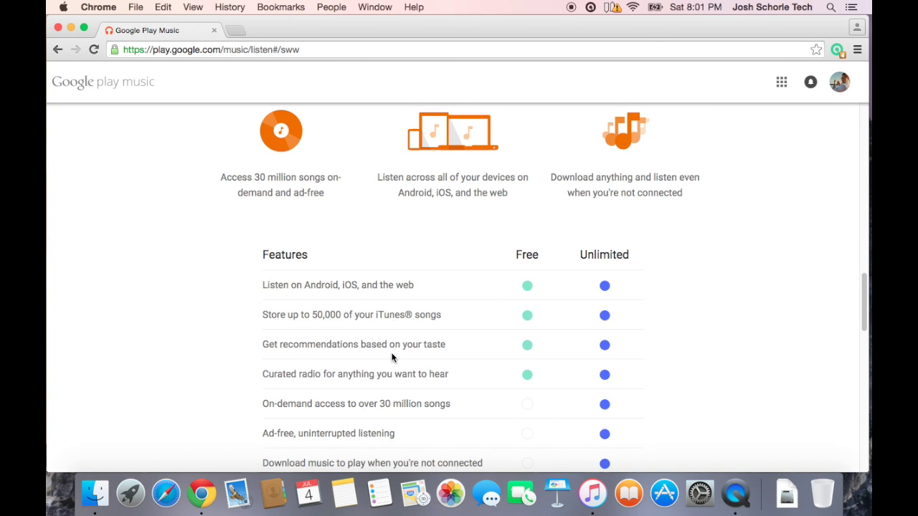
scroll(451, 326, down, 3)
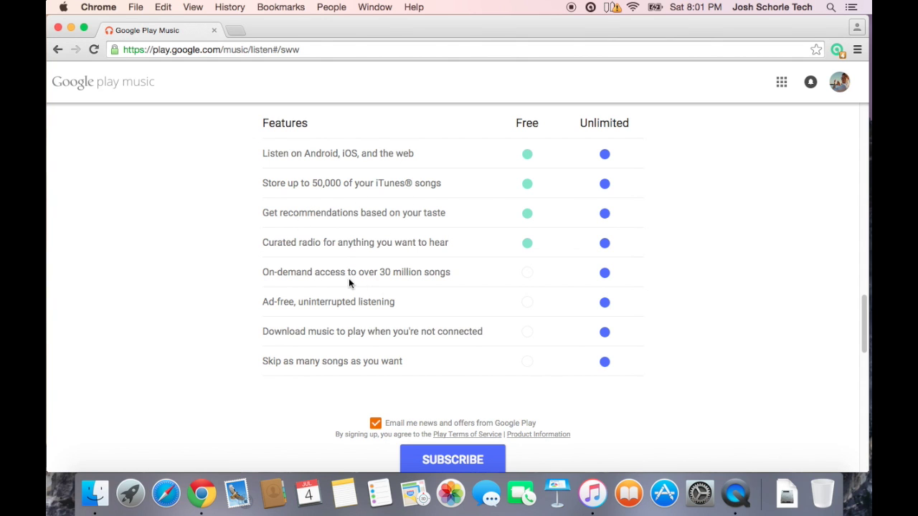
scroll(378, 214, down, 1)
scroll(378, 214, down, 10)
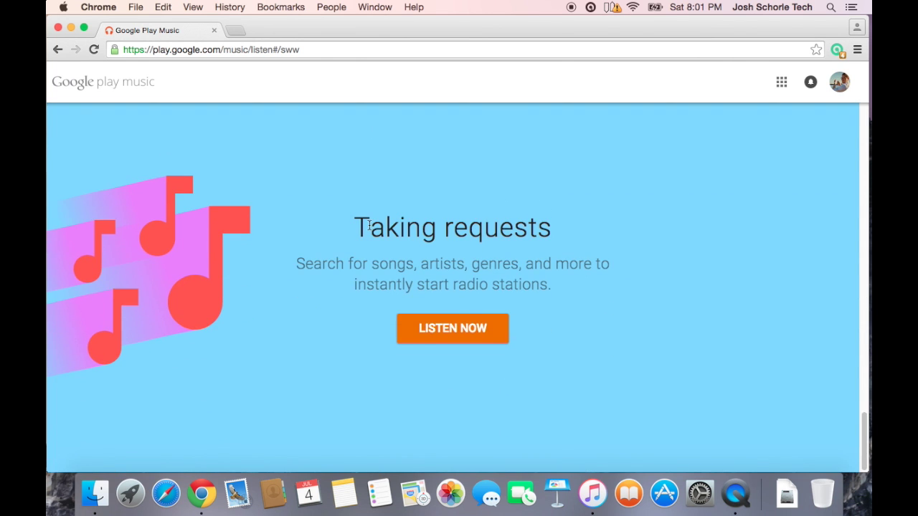
scroll(368, 229, up, 10)
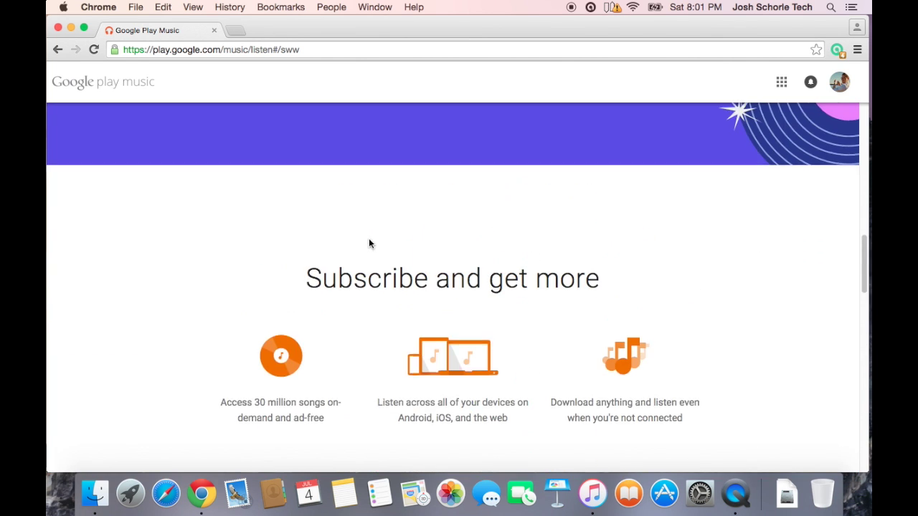
scroll(369, 245, up, 5)
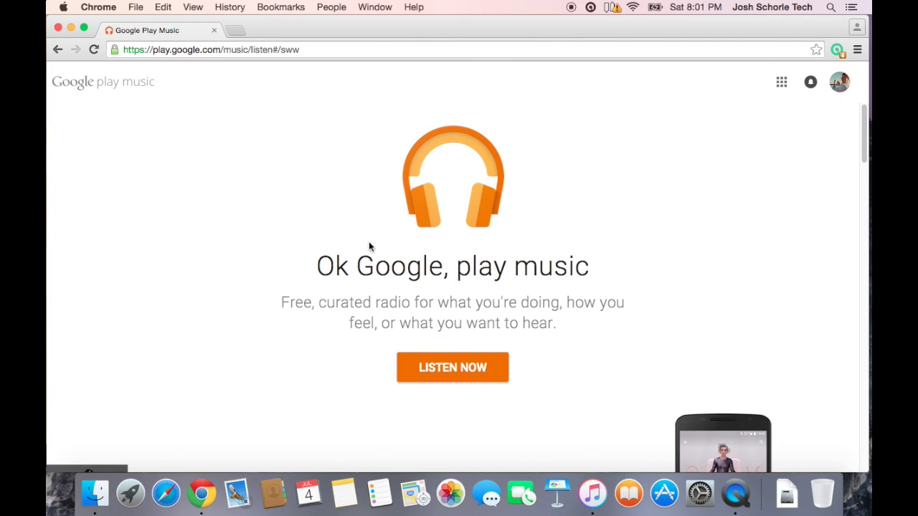
click(433, 371)
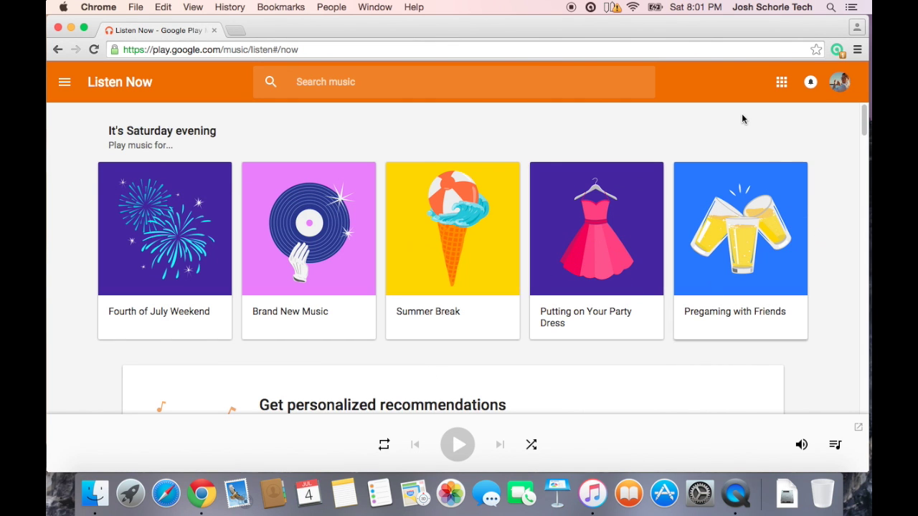
Choose Add music from the navigation drawer to reach the iTunes upload setup page.
click(65, 83)
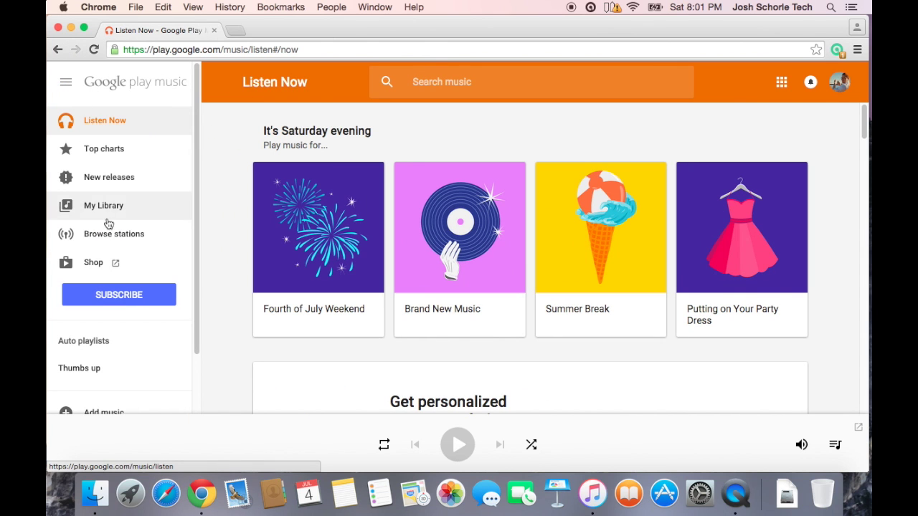
scroll(108, 225, down, 2)
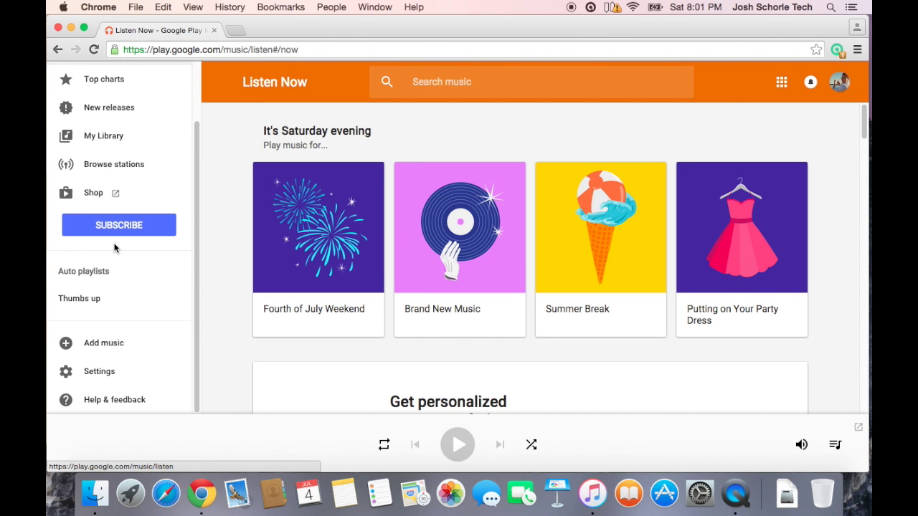
click(111, 346)
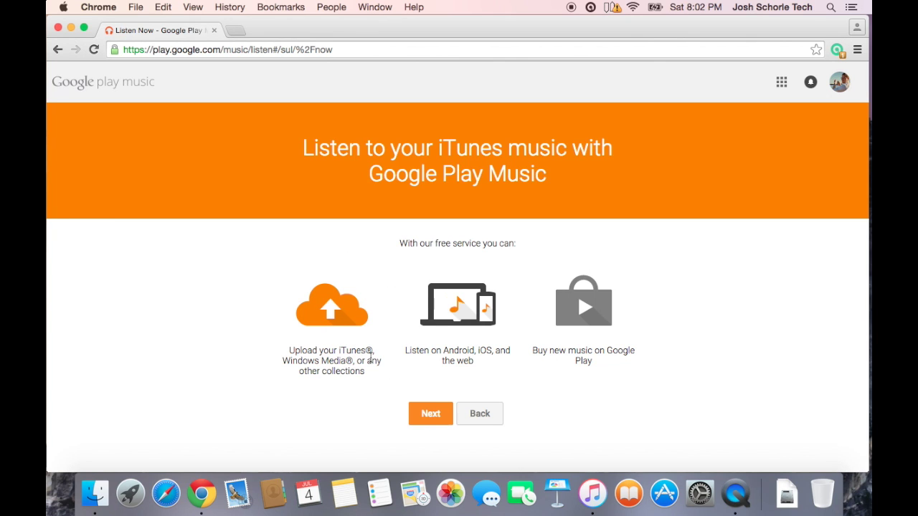
Continue past the iTunes intro and verify country by buying with a Google Wallet card.
click(424, 422)
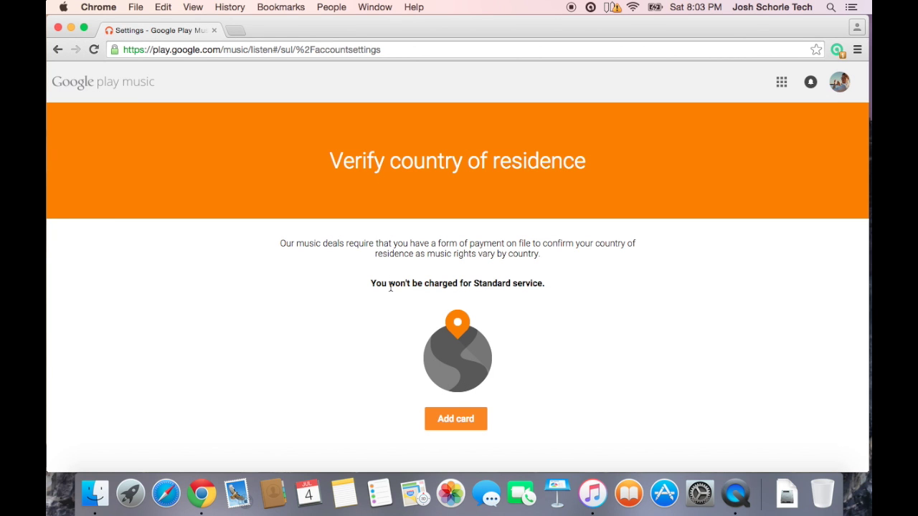
click(457, 425)
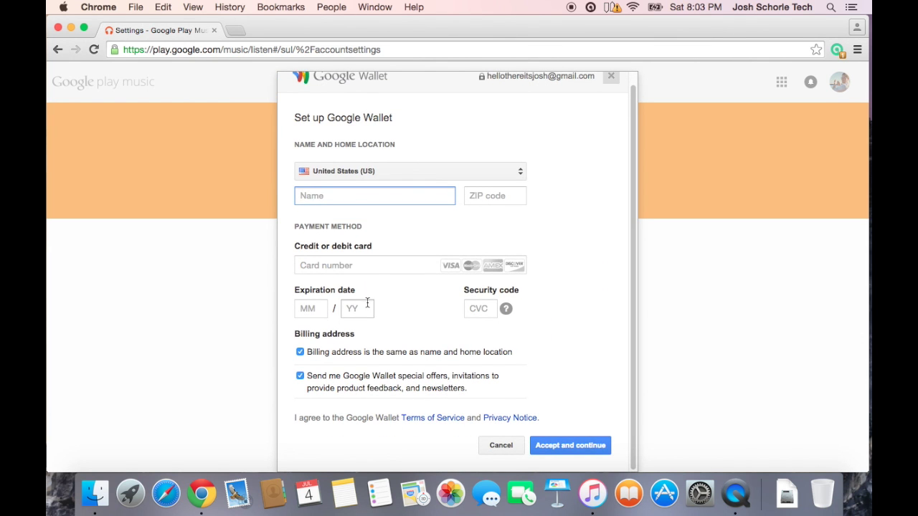
scroll(368, 306, down, 1)
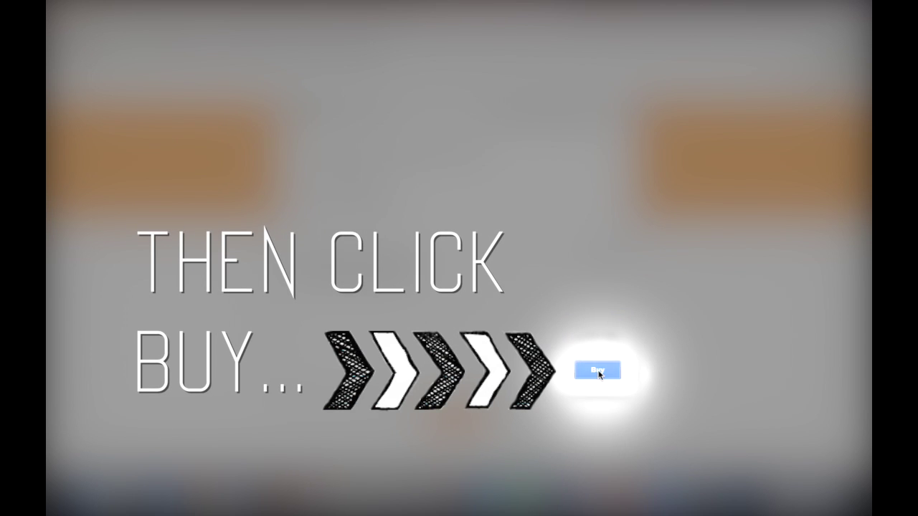
click(599, 373)
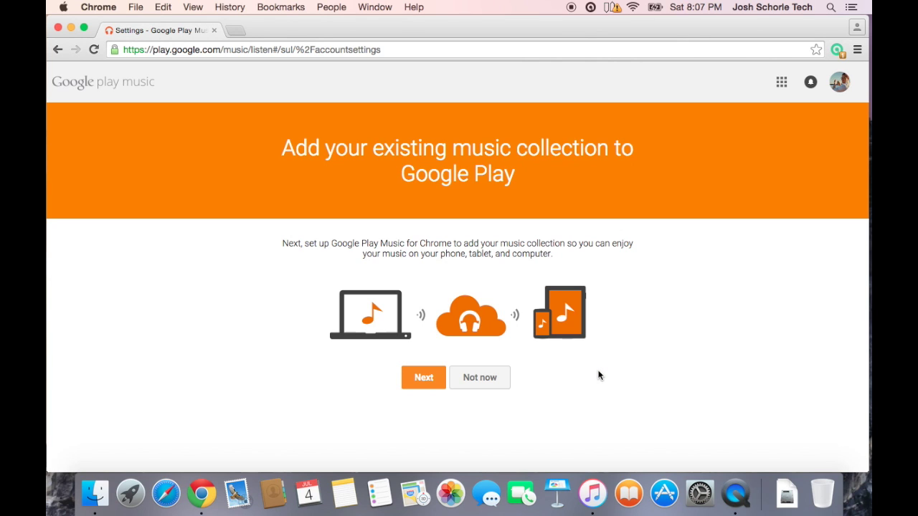
Continue and approve adding the Google Play Music extension to Chrome.
click(415, 380)
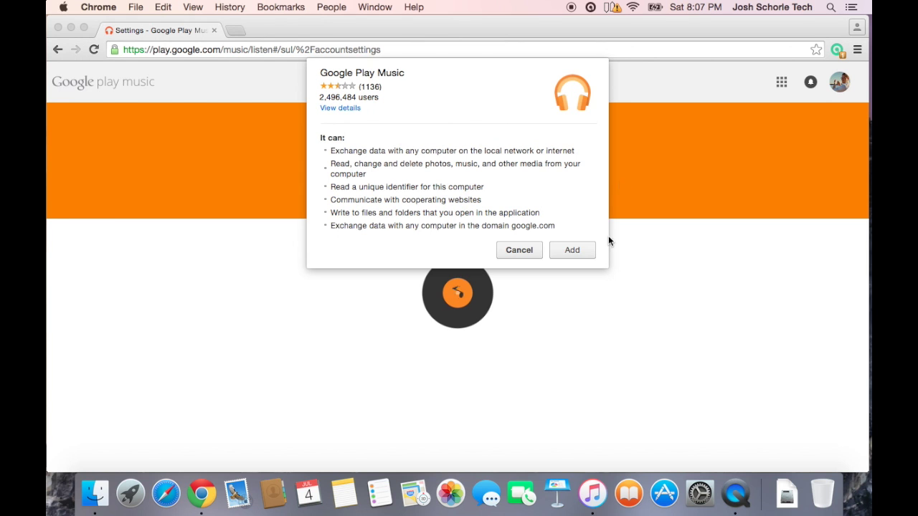
click(574, 250)
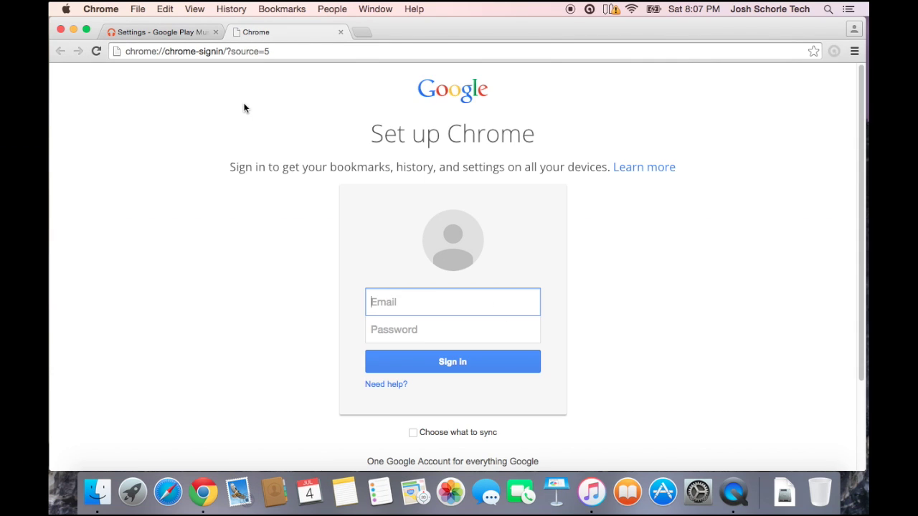
Sign Chrome in with the account's e-mail and password, then confirm on the Play Music tab.
click(178, 31)
key(Tab)
text(••••••)
key(Return)
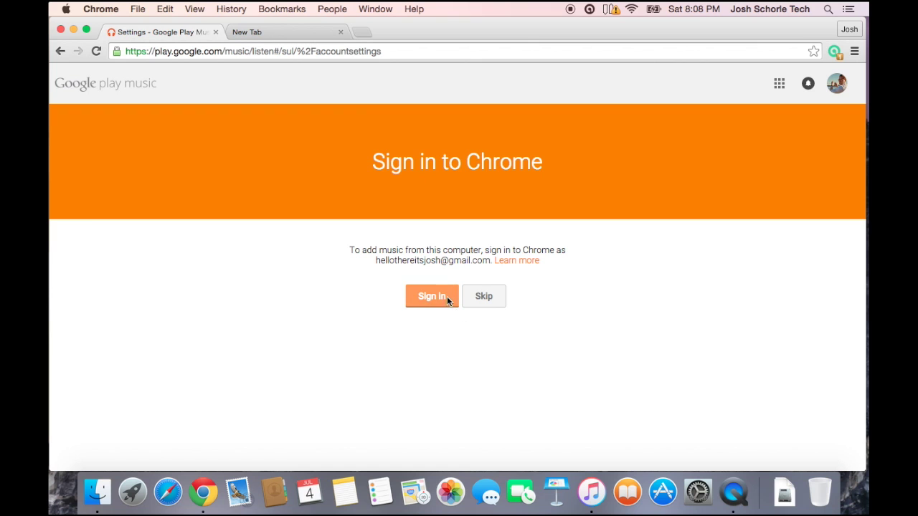
click(444, 296)
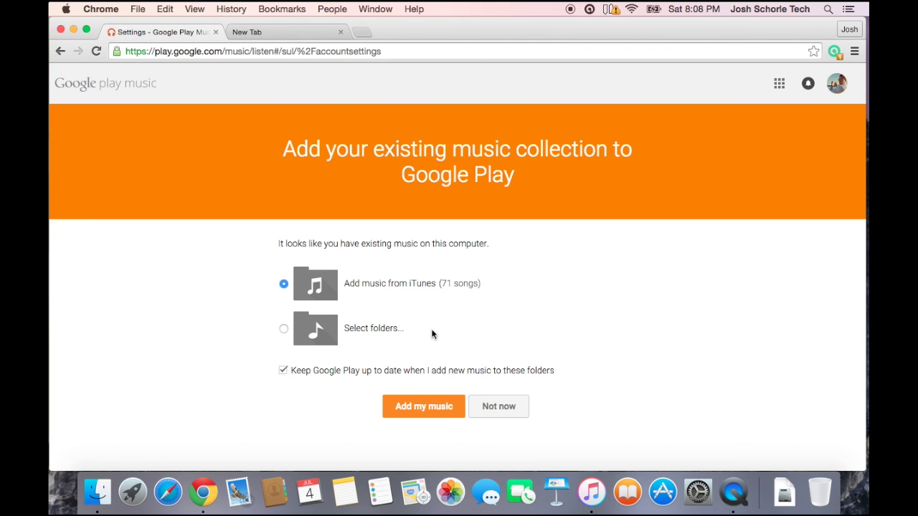
Keep 'Add music from iTunes' as the source and start adding the 71 songs.
click(284, 330)
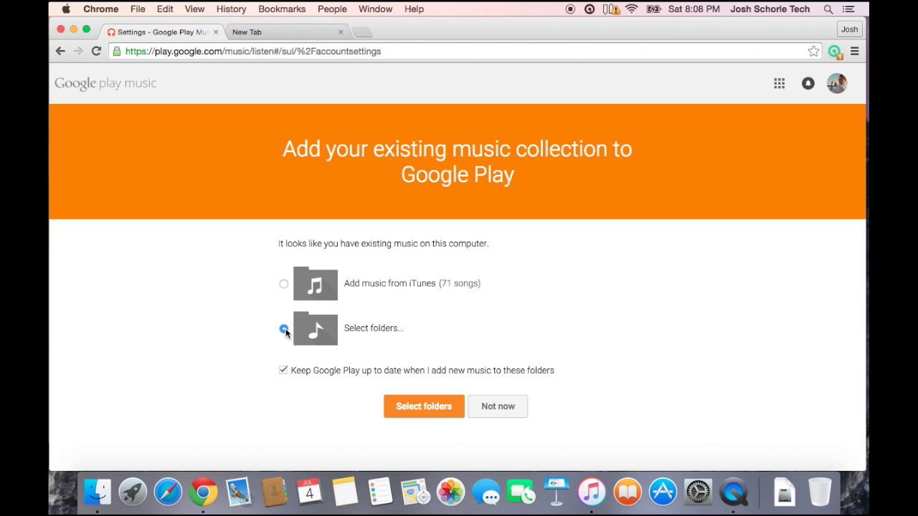
click(283, 285)
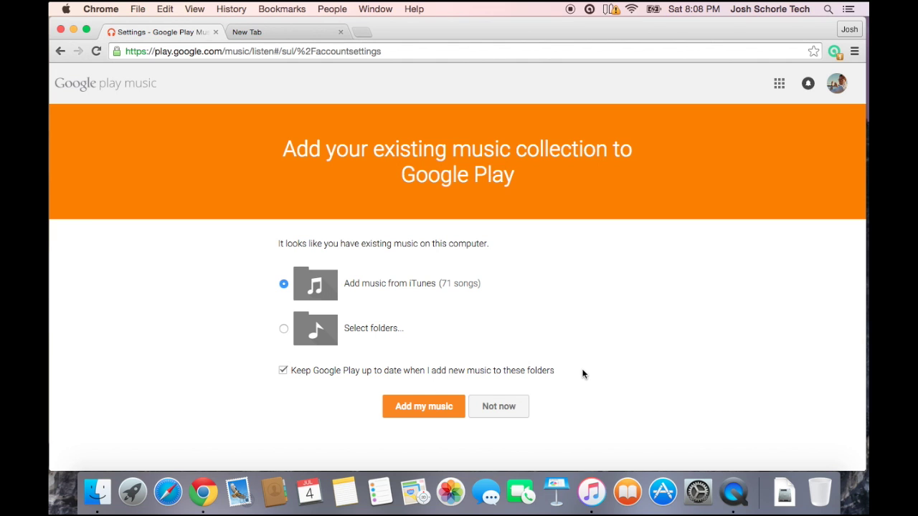
click(416, 408)
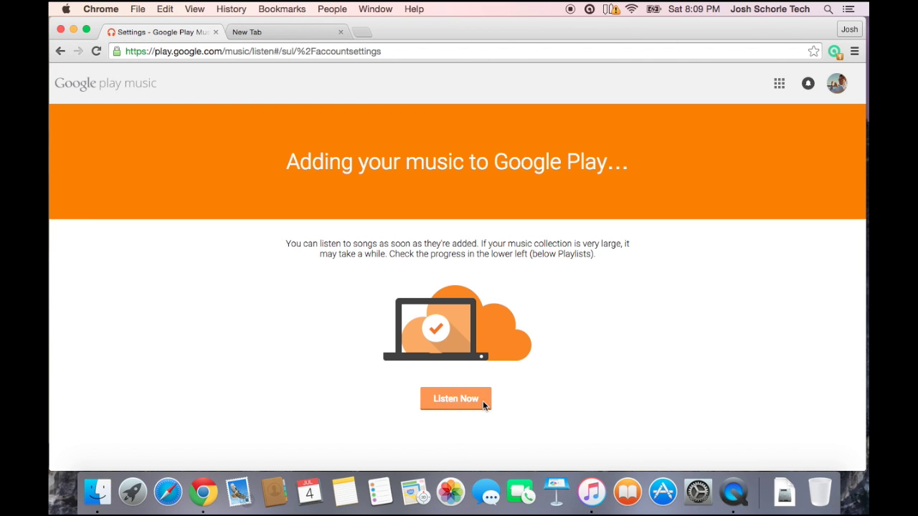
Go to Listen Now, then open My Library's Albums tab.
click(453, 399)
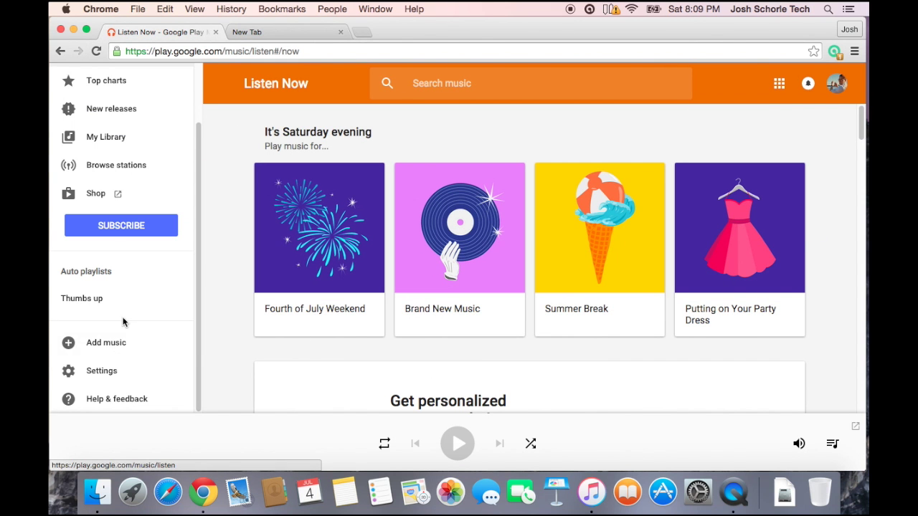
click(102, 145)
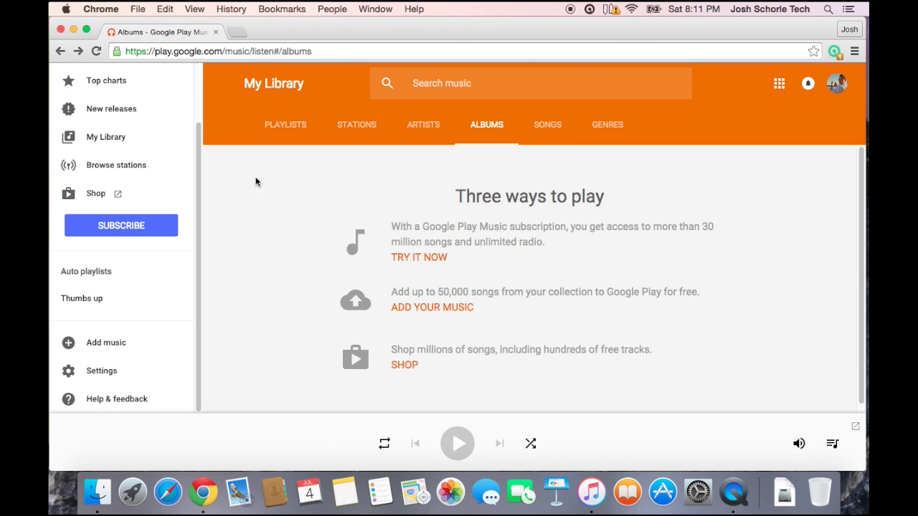
scroll(264, 200, down, 1)
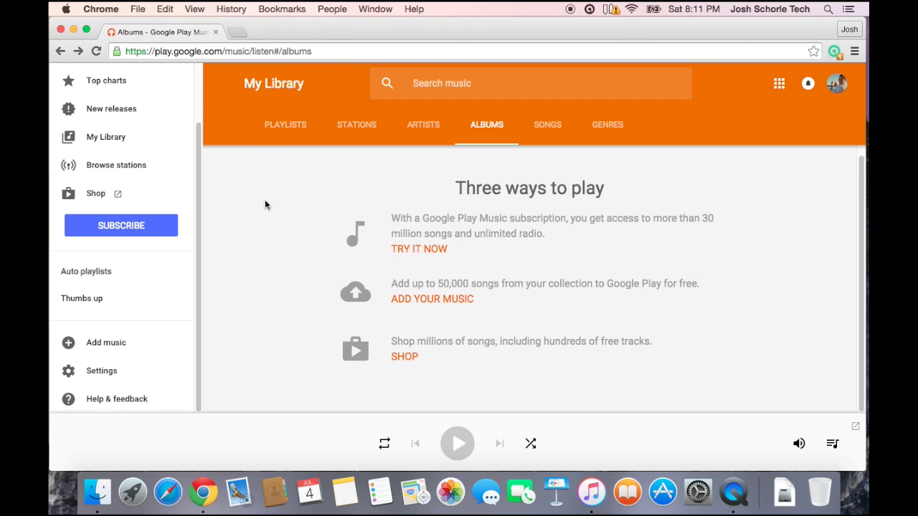
Restart Add music and buy the $0.00 activation with a card picked from Pay with.
click(101, 346)
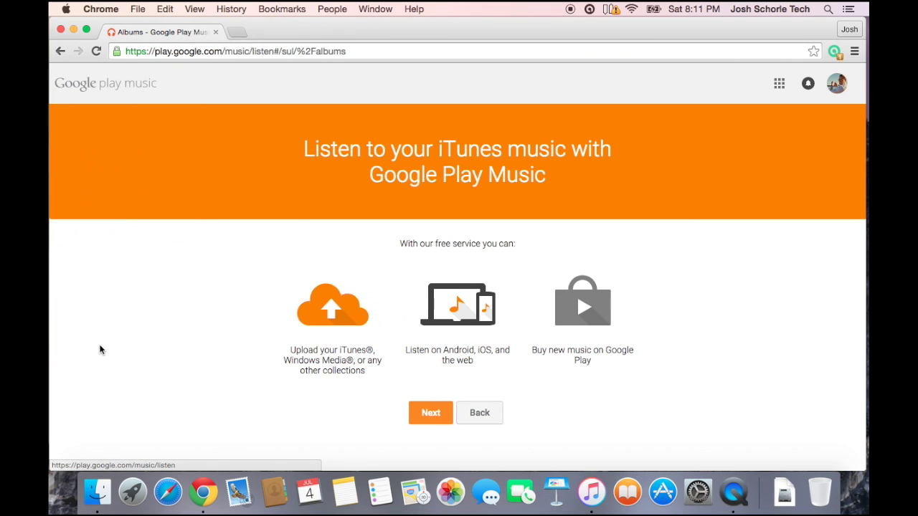
click(433, 411)
click(450, 425)
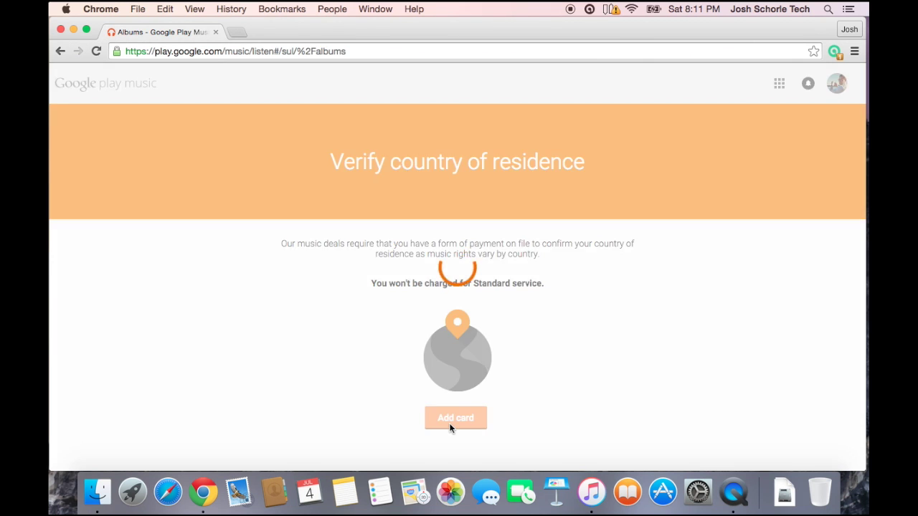
click(395, 208)
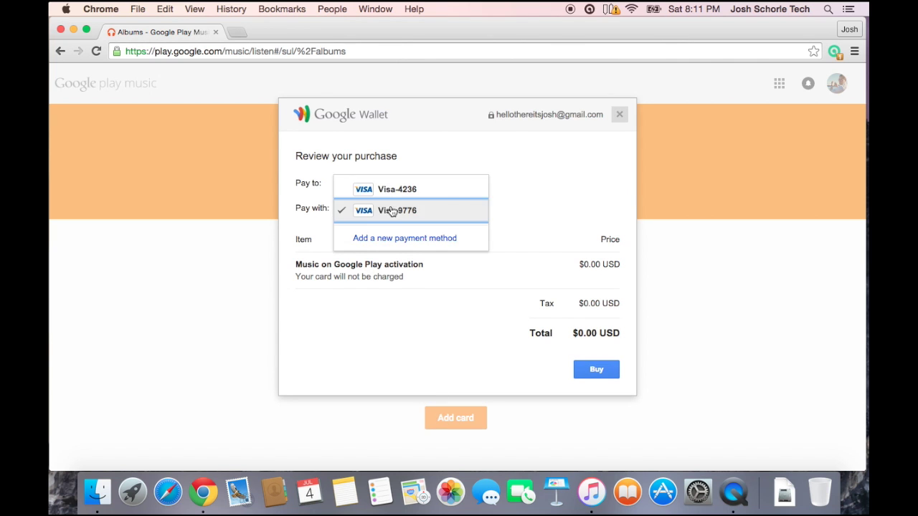
click(385, 187)
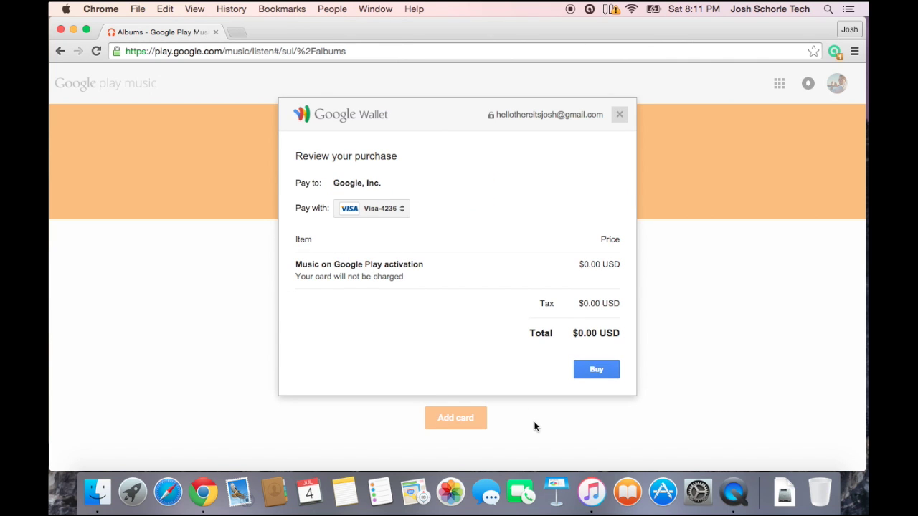
click(589, 369)
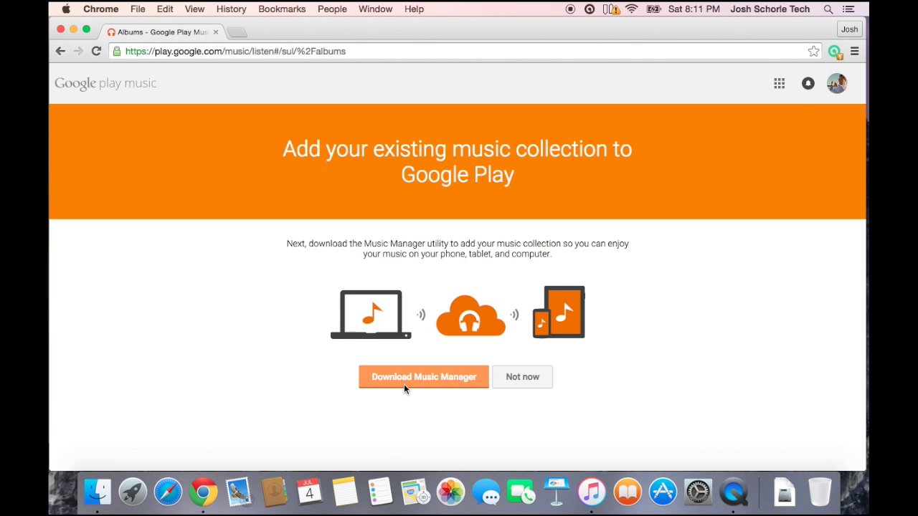
Download the Music Manager installer musicmanager.dmg and show it in the Downloads stack.
click(403, 380)
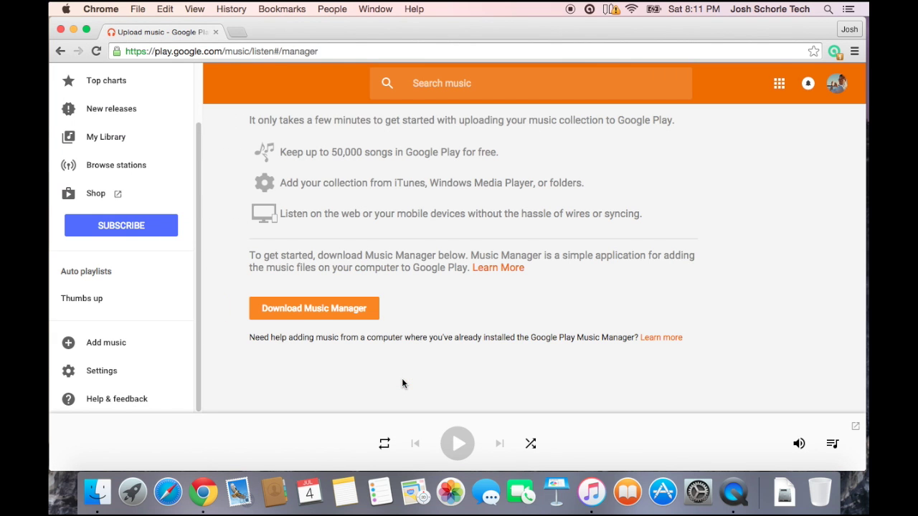
click(284, 308)
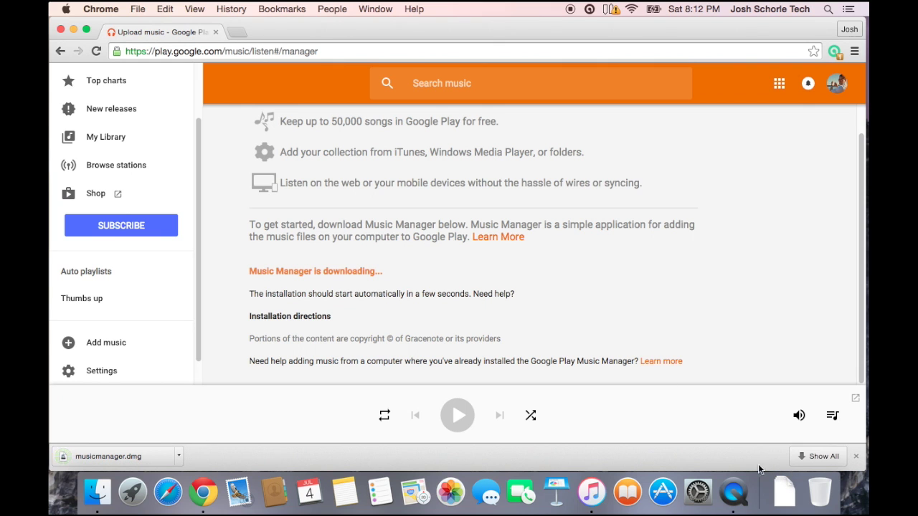
click(780, 502)
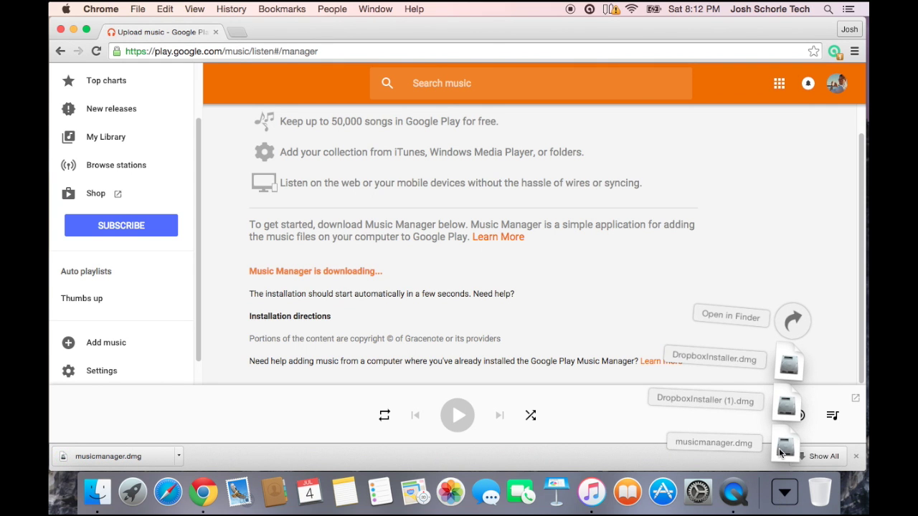
Open musicmanager.dmg and copy Music Manager into Applications, authenticating and replacing the older copy.
click(781, 450)
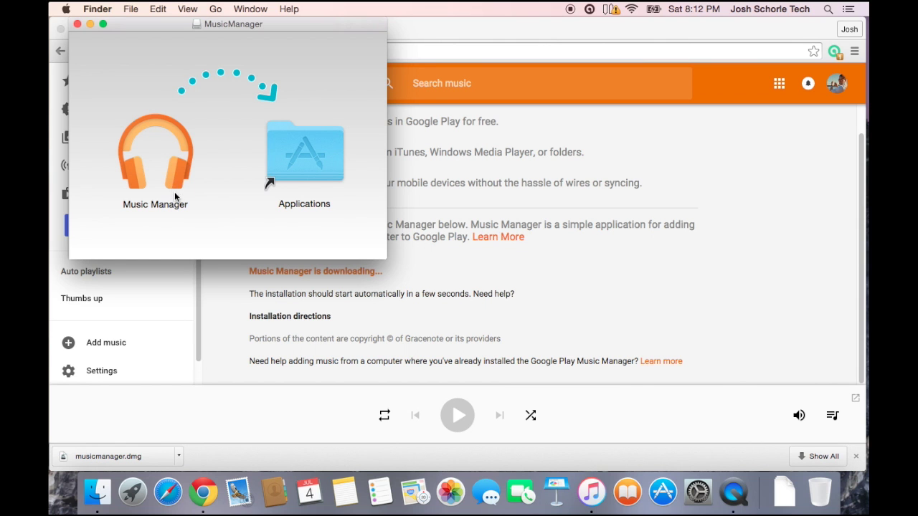
drag(179, 170, 117, 159)
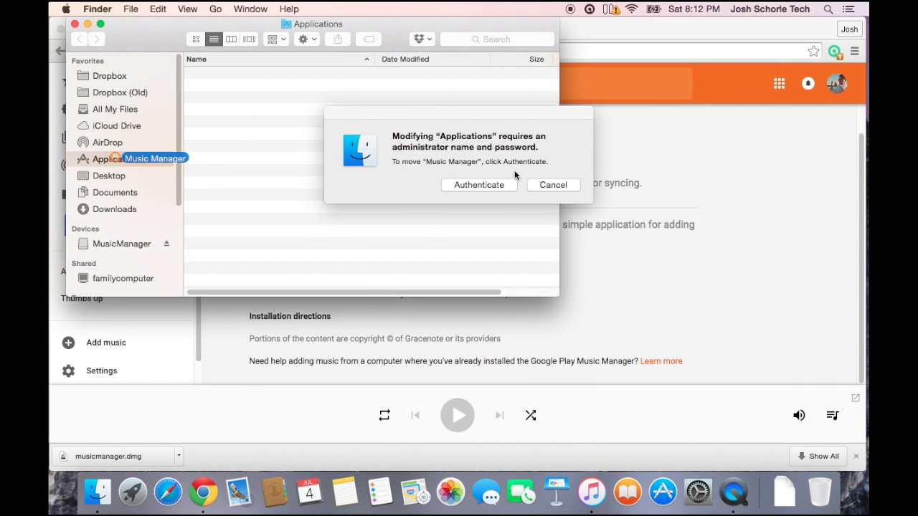
click(478, 188)
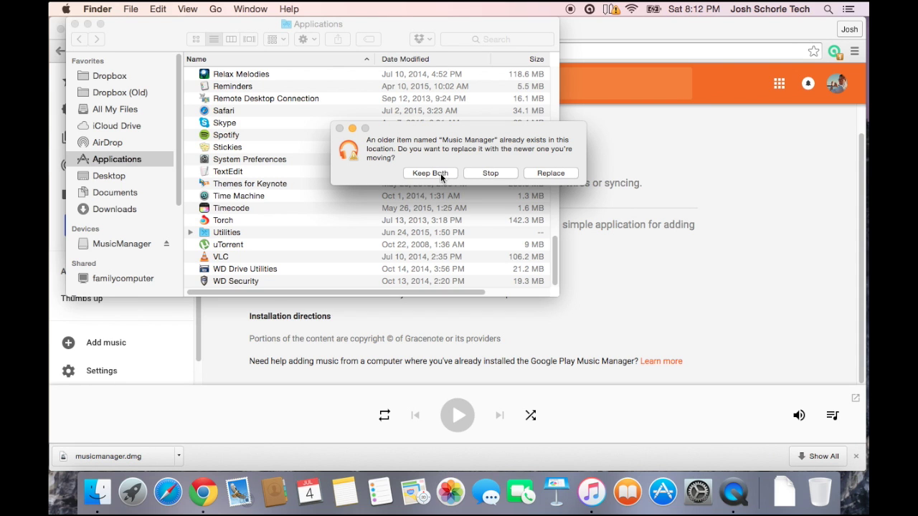
click(544, 173)
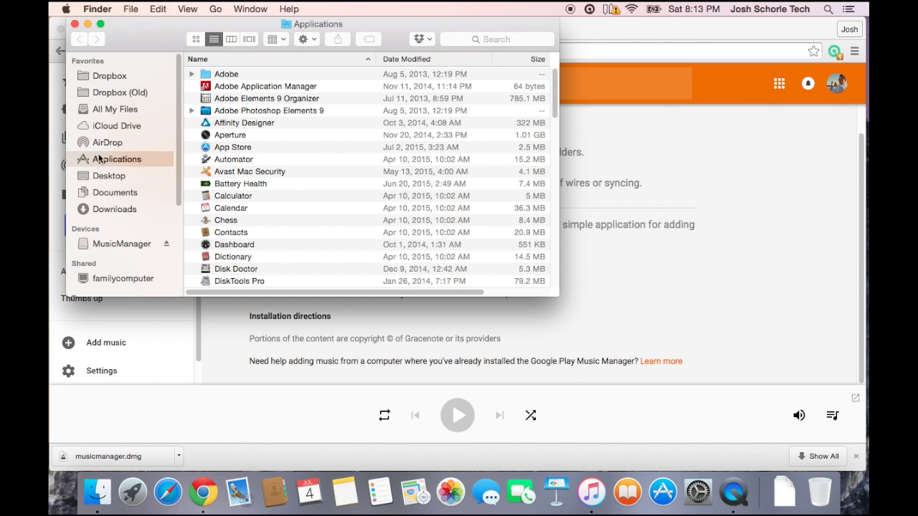
Find and select Music Manager in the Applications folder to launch it.
scroll(235, 165, down, 1)
scroll(234, 167, down, 10)
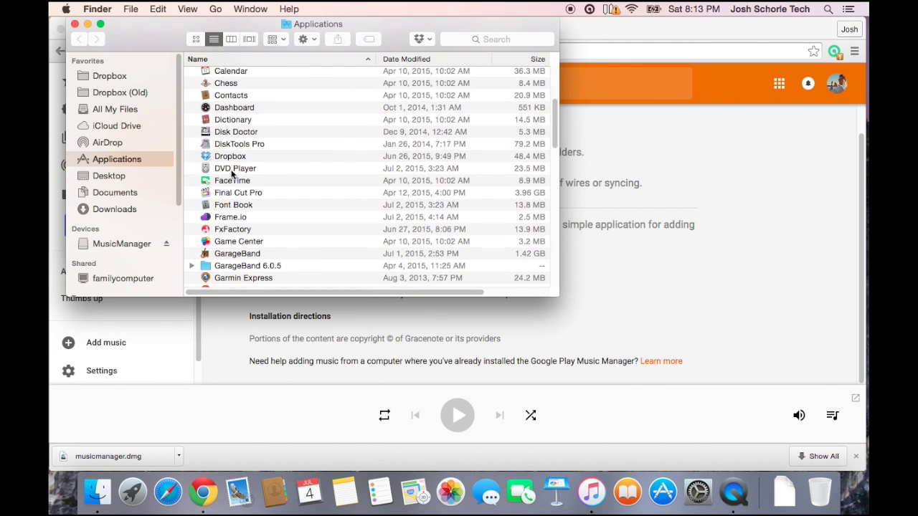
scroll(229, 174, down, 5)
scroll(230, 174, down, 7)
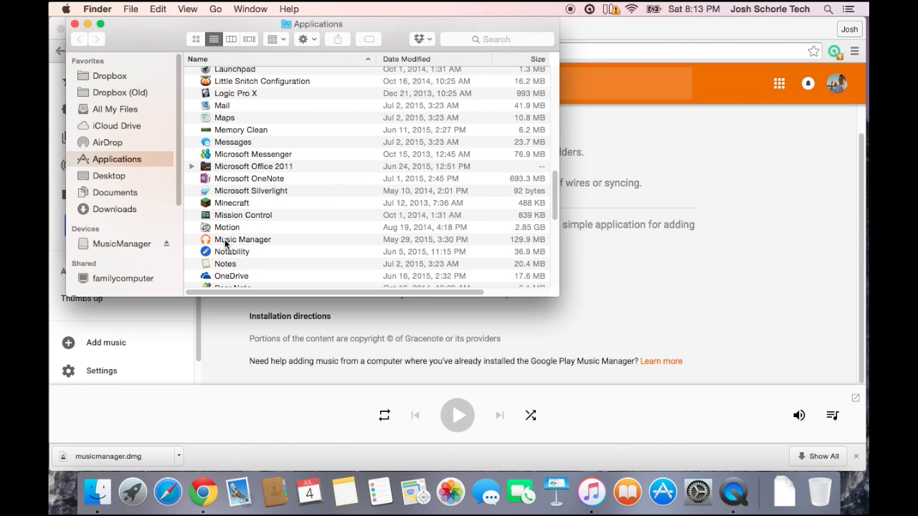
click(225, 243)
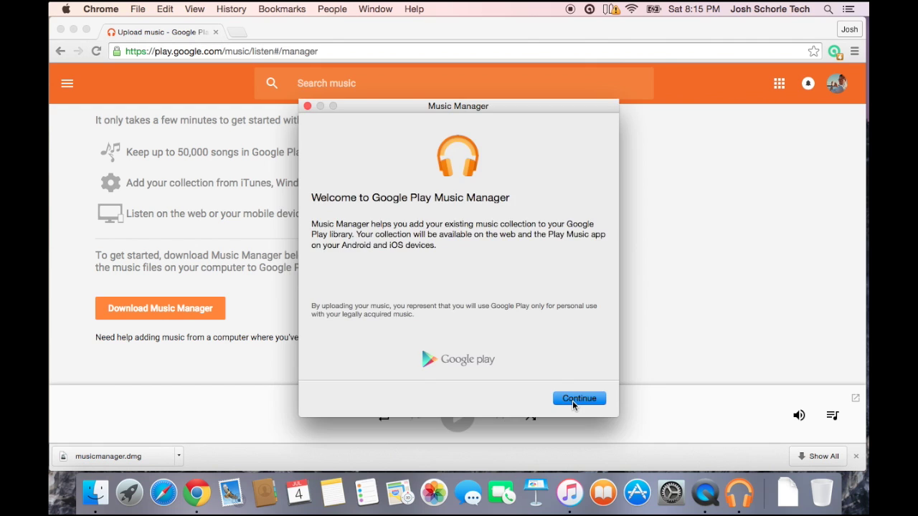
Start Music Manager setup and sign in with the Google account e-mail and password.
click(574, 400)
click(410, 227)
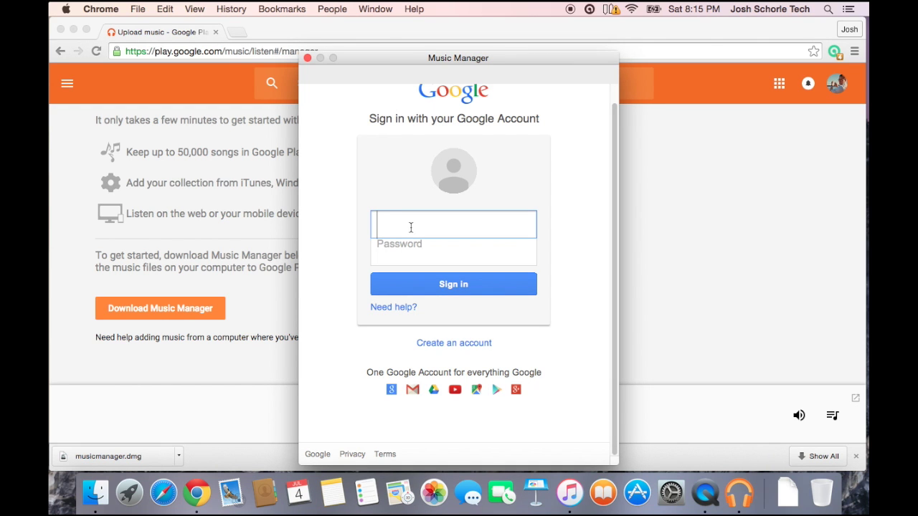
key(Tab)
text(••••••••••)
key(Return)
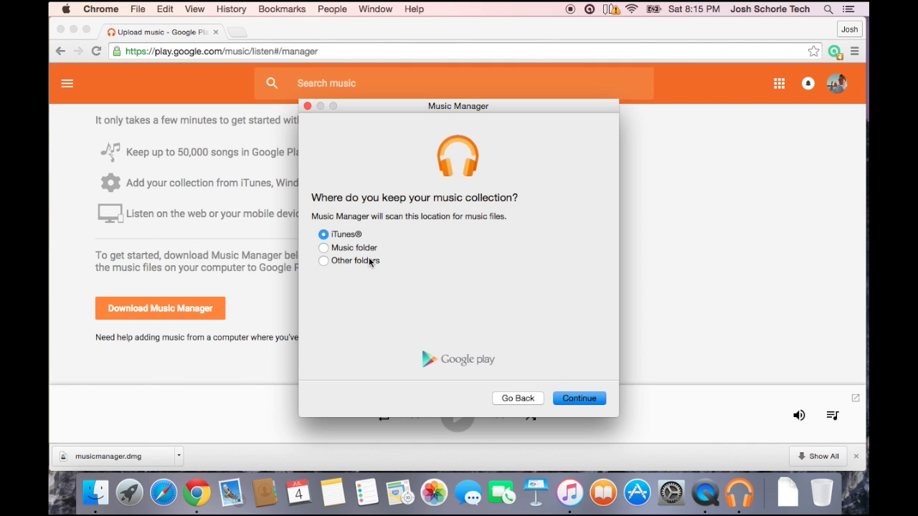
Keep iTunes as the source and choose to upload all 71 songs and 1 playlist.
click(579, 399)
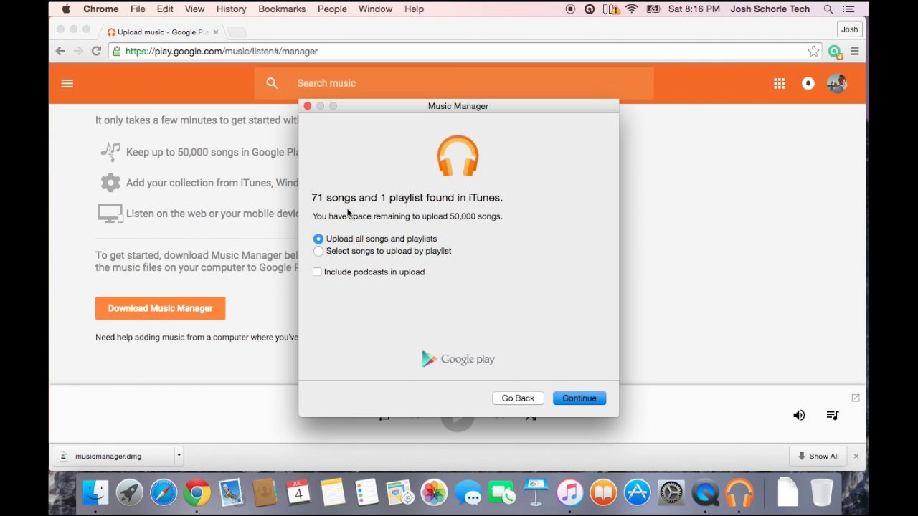
click(578, 400)
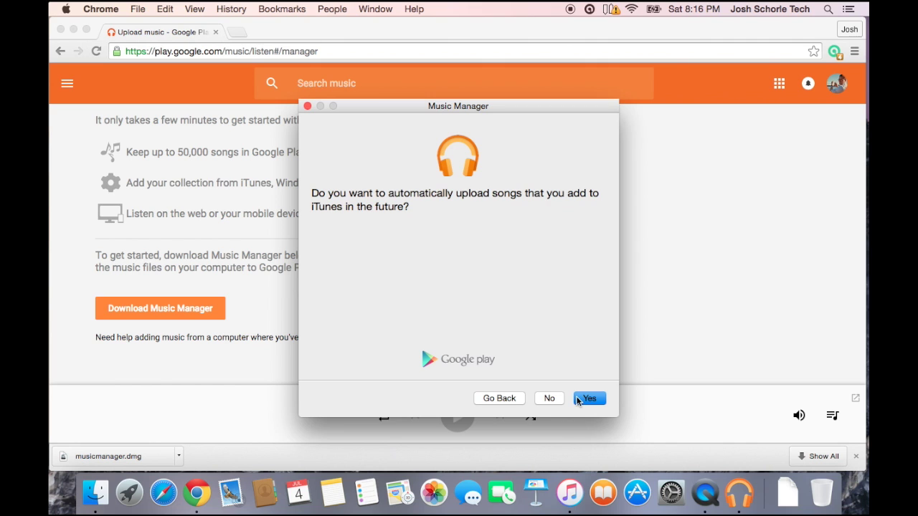
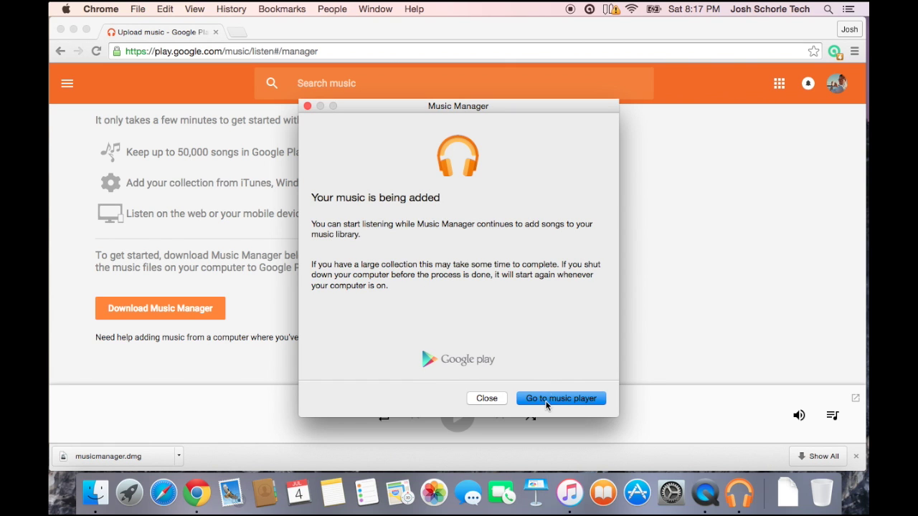
Open the web music player from the 'Your music is being added' dialog while uploading continues.
click(548, 398)
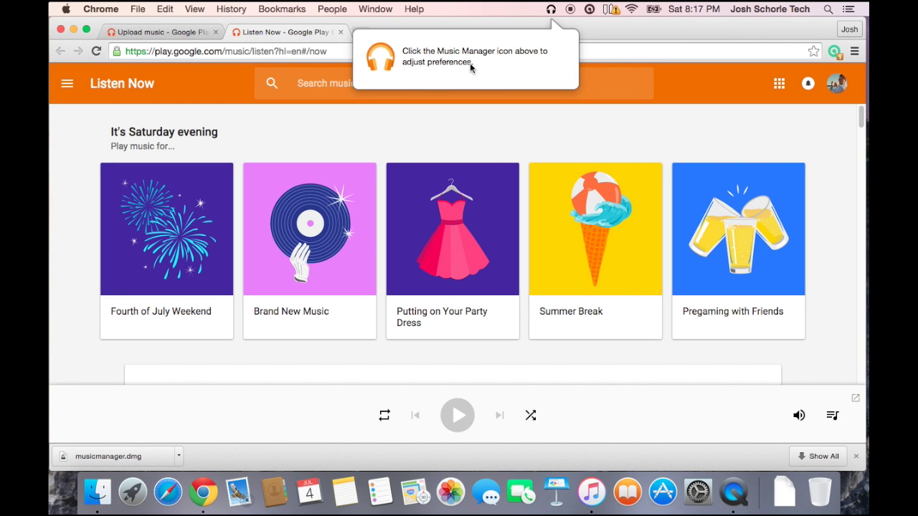
Close the Music Manager notice and view the upload status showing 7 of 71 songs uploaded.
click(552, 10)
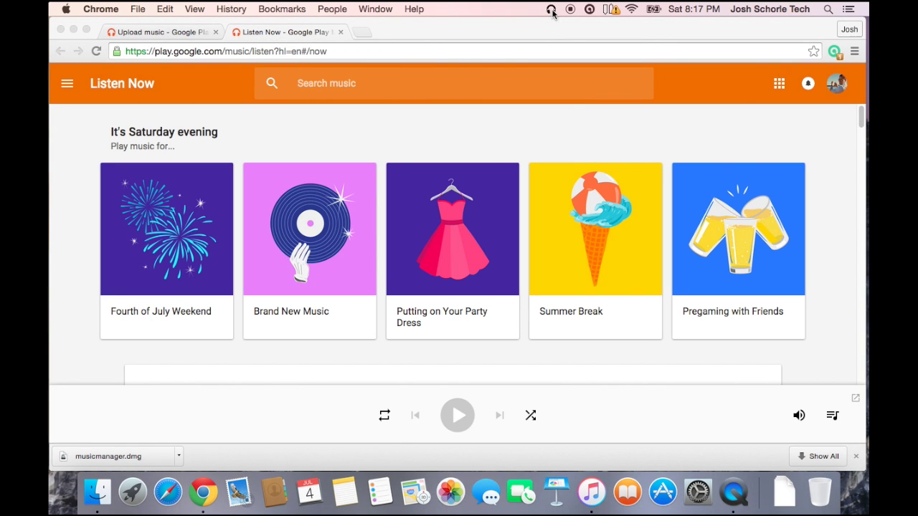
click(552, 10)
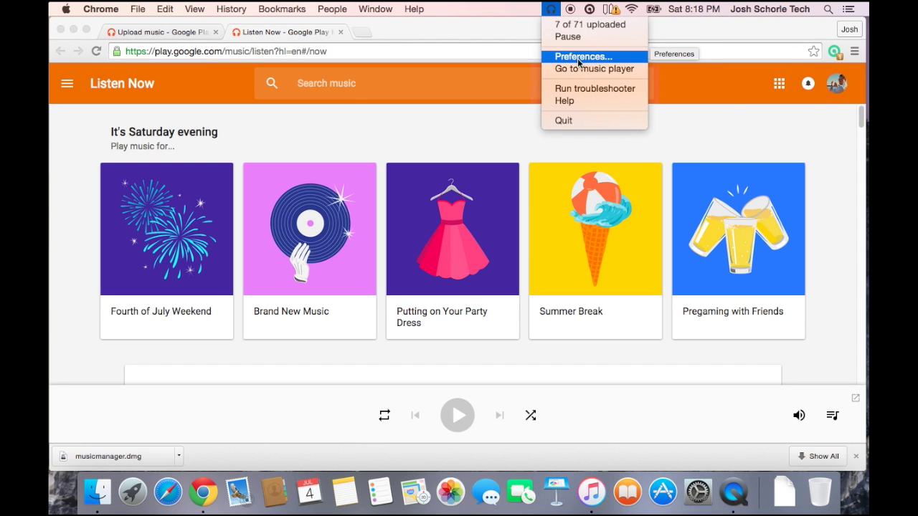
click(554, 13)
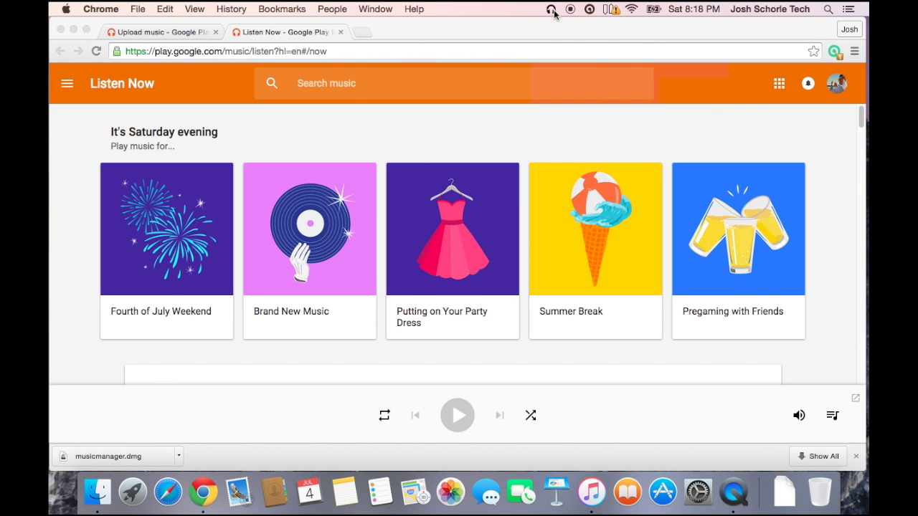
click(72, 90)
Browse the six albums in My Library's Albums view and confirm 15 of 71 songs uploaded.
click(72, 88)
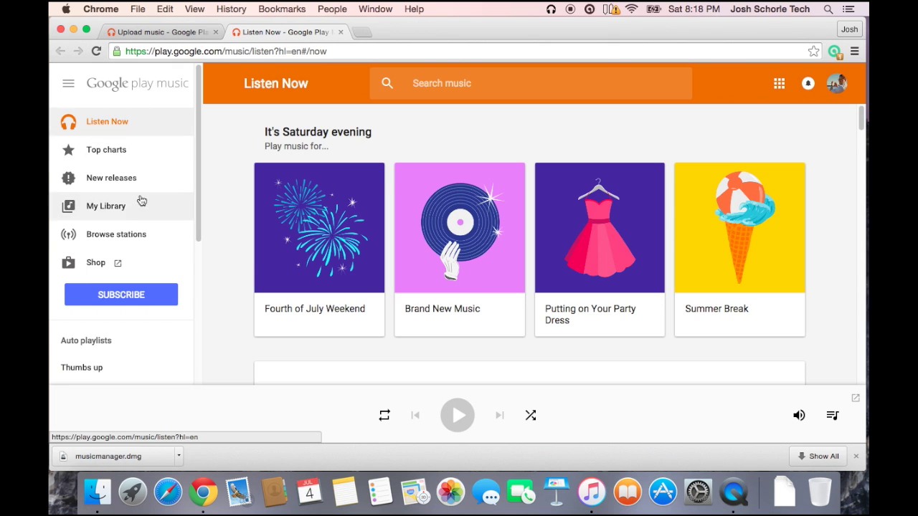
click(125, 215)
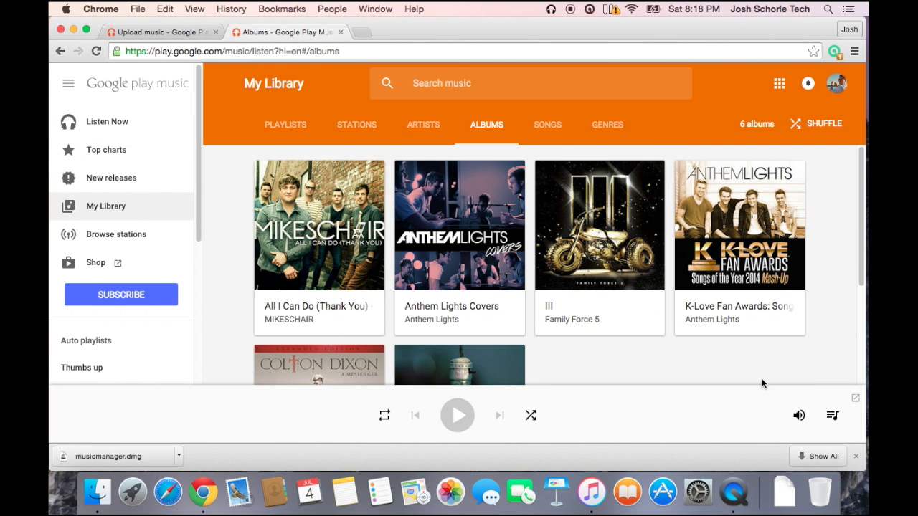
scroll(777, 279, down, 2)
scroll(766, 262, down, 3)
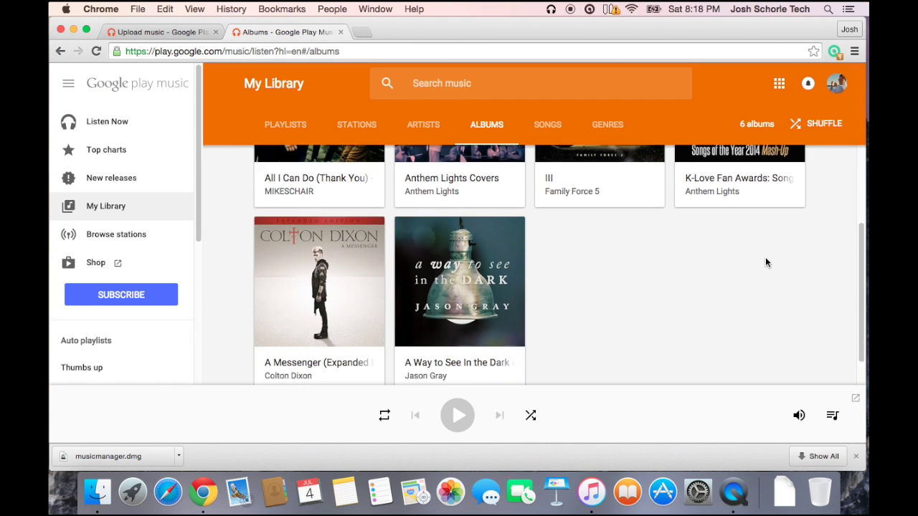
scroll(511, 301, up, 3)
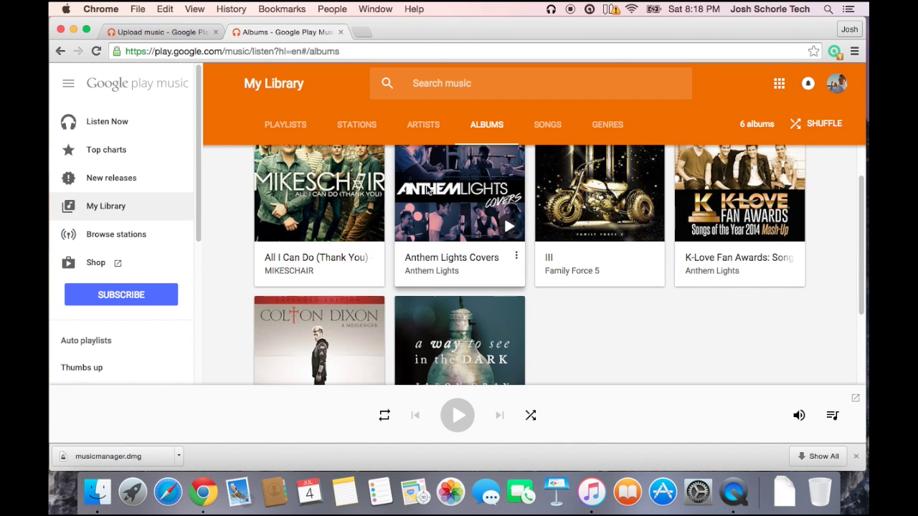
scroll(511, 287, up, 1)
scroll(513, 254, down, 3)
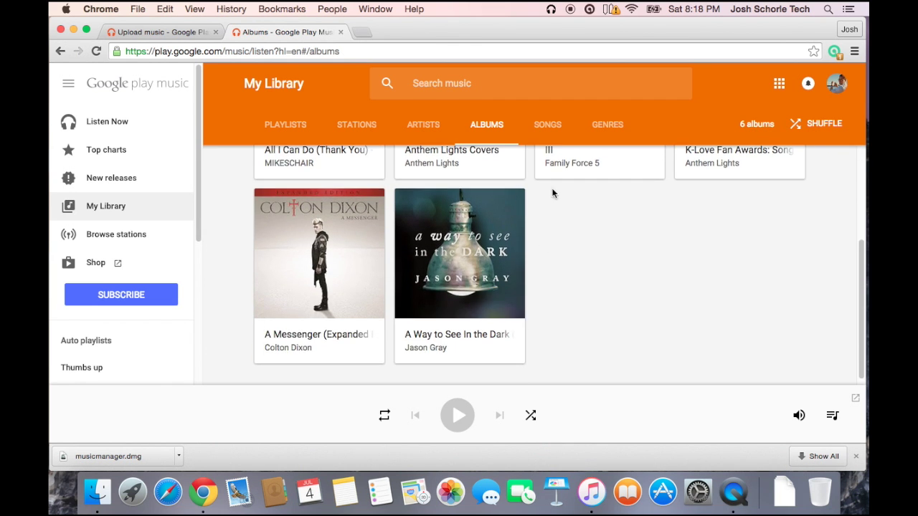
click(551, 10)
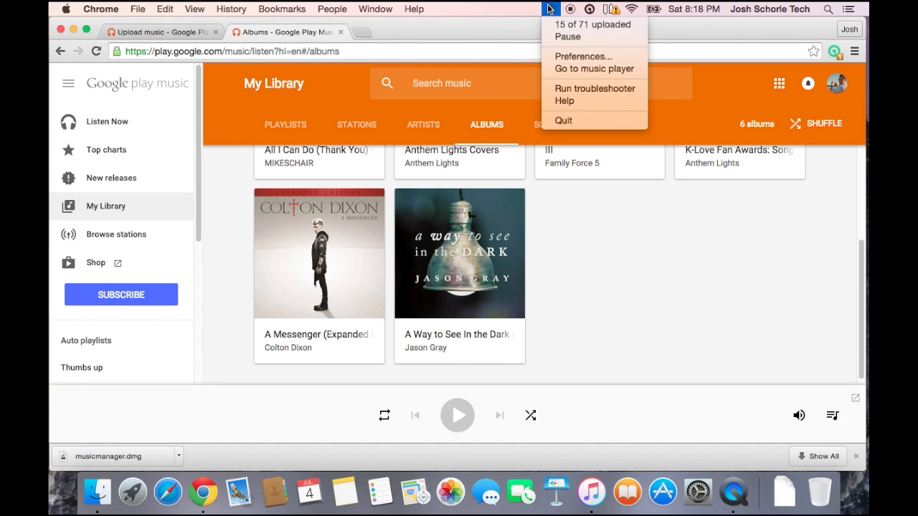
click(549, 9)
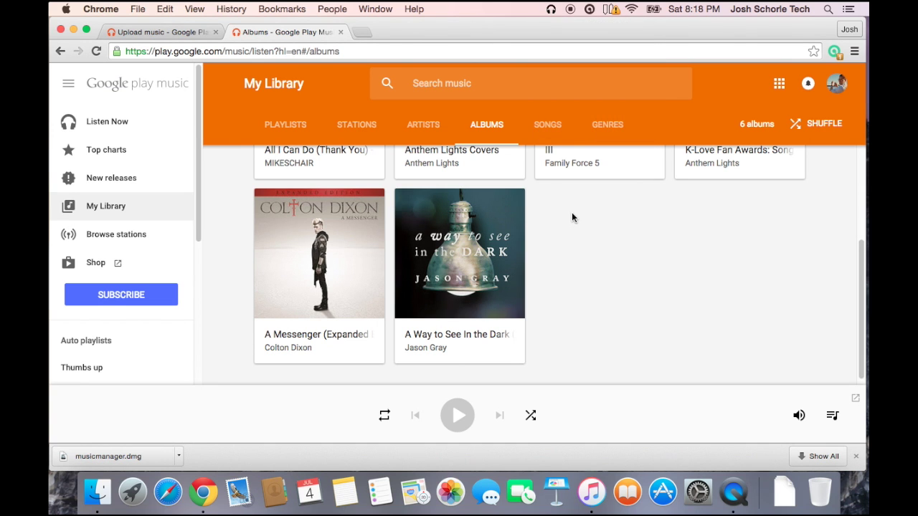